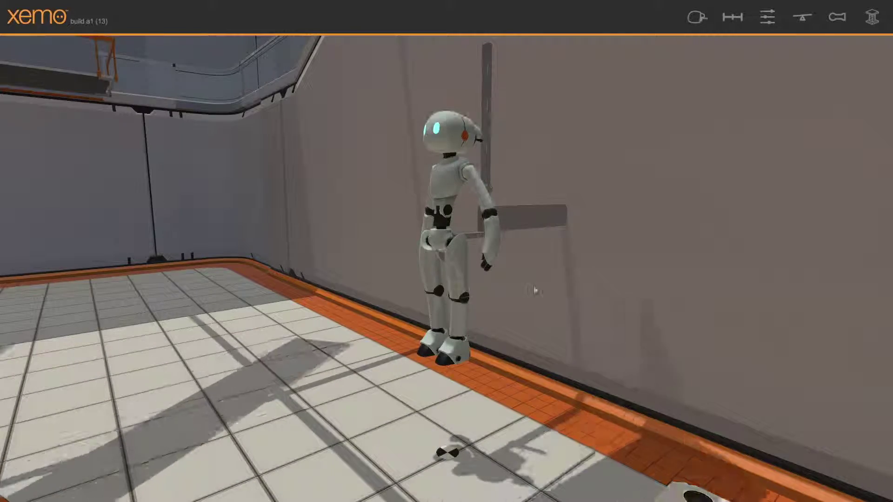
Zoom and orbit the view to inspect the robot from above and from behind
{"action": "scroll", "coordinate": [534, 291], "scroll_direction": "down", "scroll_amount": 3}
{"action": "scroll", "coordinate": [534, 290], "scroll_direction": "up", "scroll_amount": 5}
{"action": "scroll", "coordinate": [534, 291], "scroll_direction": "down", "scroll_amount": 4}
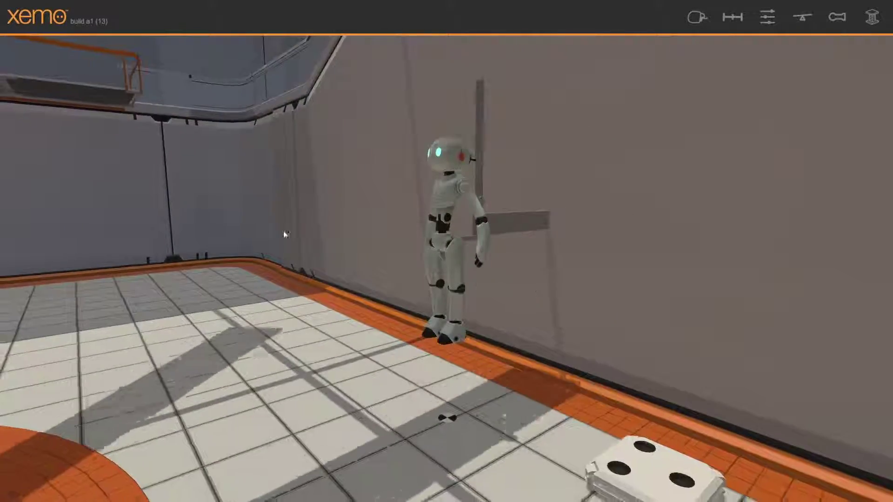
{"action": "left_click_drag", "start_coordinate": [285, 234], "coordinate": [284, 312]}
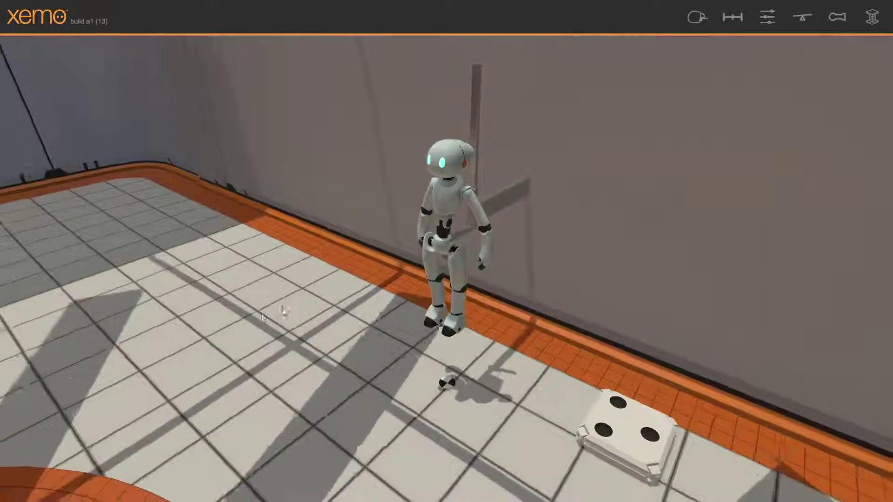
{"action": "scroll", "coordinate": [692, 295], "scroll_direction": "down", "scroll_amount": 2}
{"action": "left_click_drag", "start_coordinate": [692, 295], "coordinate": [532, 225]}
{"action": "scroll", "coordinate": [279, 265], "scroll_direction": "up", "scroll_amount": 3}
{"action": "scroll", "coordinate": [302, 238], "scroll_direction": "down", "scroll_amount": 3}
{"action": "scroll", "coordinate": [575, 227], "scroll_direction": "up", "scroll_amount": 2}
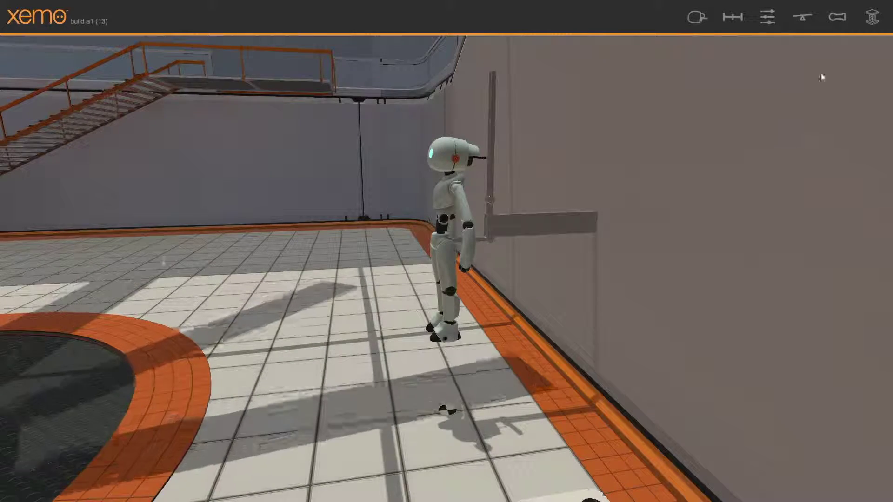
Attach the robot to the harness, lift it slightly off the floor, and move the harness controls aside
{"action": "left_click", "coordinate": [837, 17]}
{"action": "left_click_drag", "start_coordinate": [649, 390], "coordinate": [654, 373]}
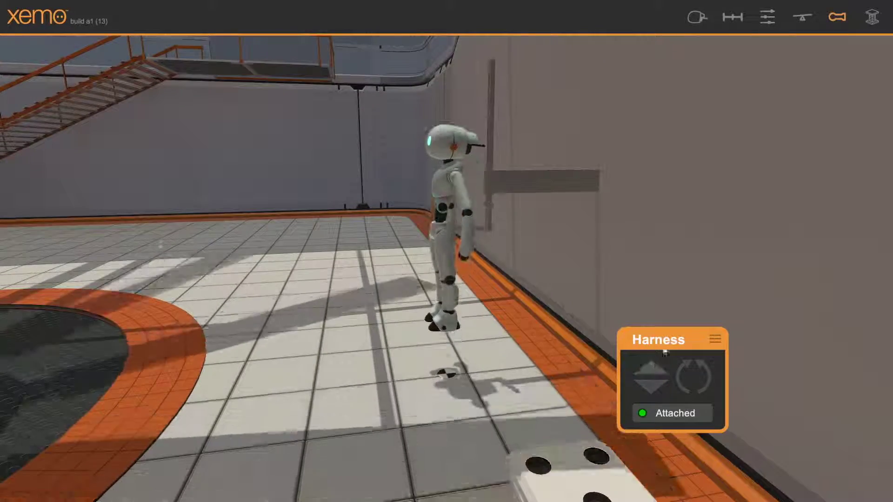
{"action": "left_click_drag", "start_coordinate": [667, 338], "coordinate": [806, 348]}
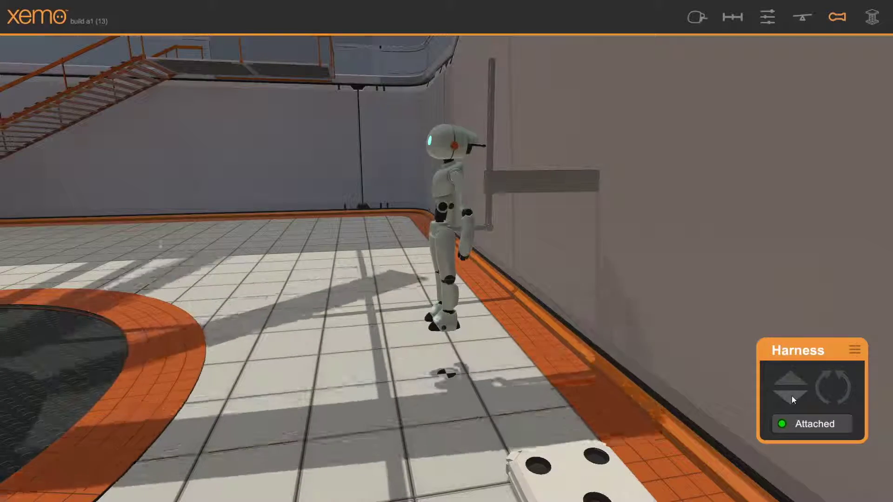
{"action": "scroll", "coordinate": [557, 315], "scroll_direction": "up", "scroll_amount": 3}
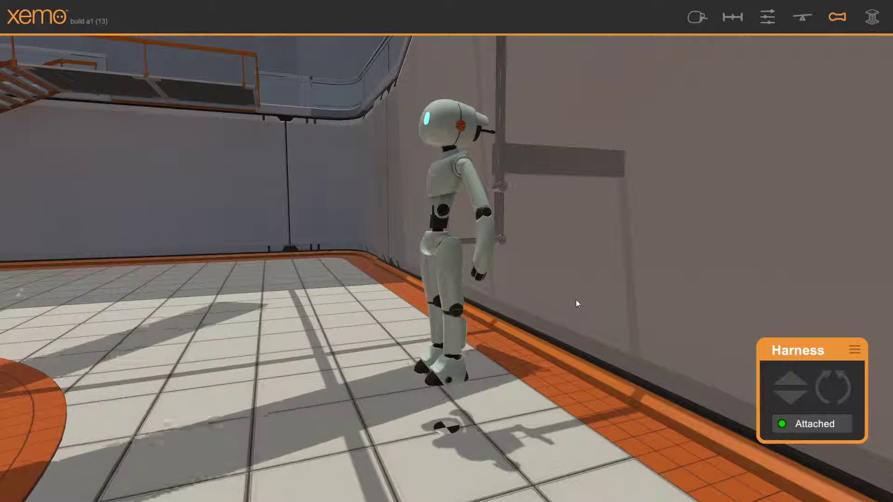
{"action": "left_click", "coordinate": [697, 18]}
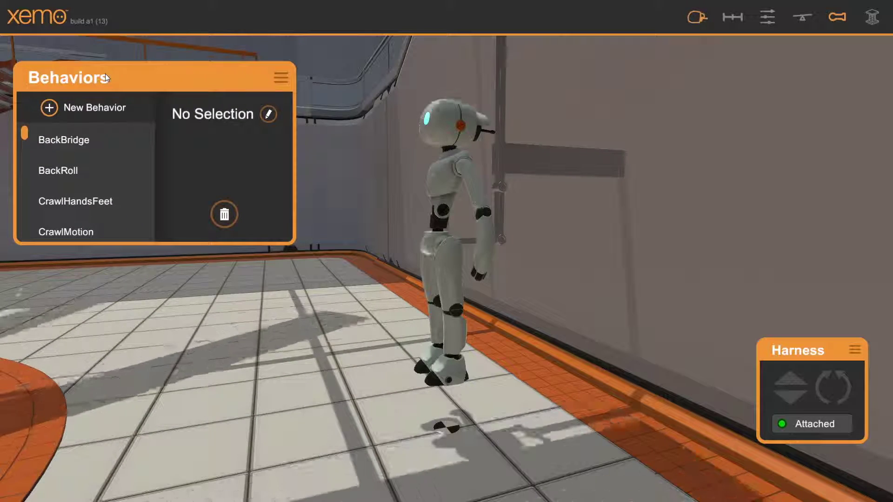
Create a new behavior and rename it 'Arm Swing'
{"action": "left_click", "coordinate": [50, 108]}
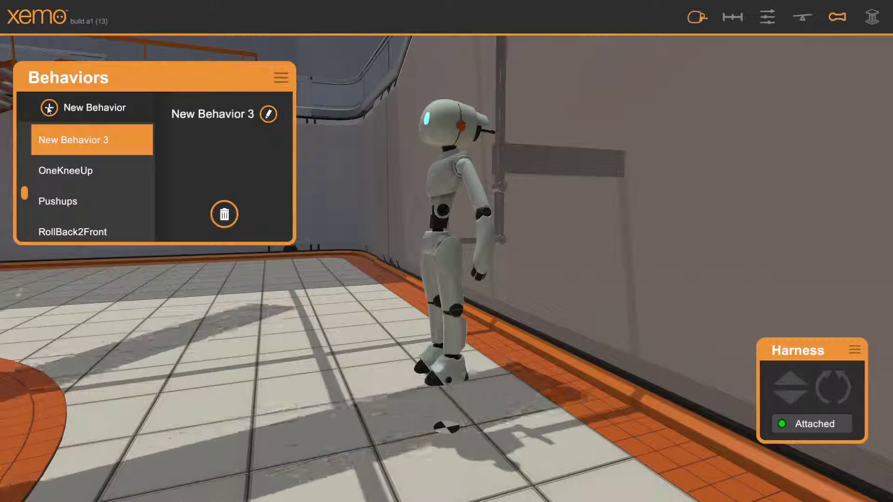
{"action": "left_click", "coordinate": [267, 114]}
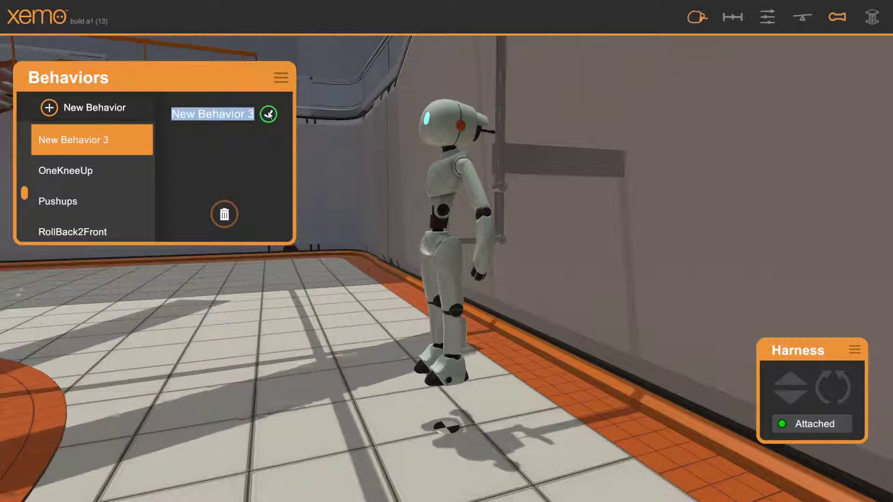
{"action": "type", "text": "Arm Swing"}
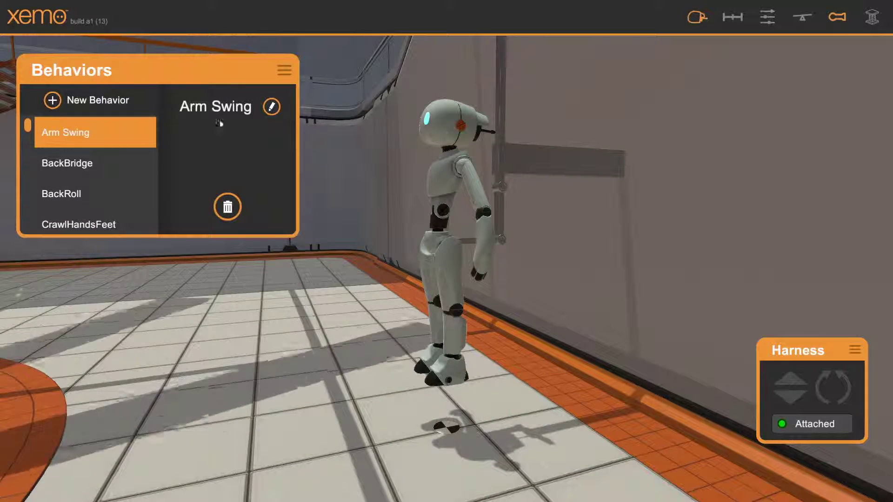
{"action": "left_click", "coordinate": [732, 17]}
Nudge the harness controls, close the behaviors list, and orbit around the robot
{"action": "mouse_move", "coordinate": [829, 338]}
{"action": "left_mouse_down"}
{"action": "mouse_move", "coordinate": [838, 325]}
{"action": "mouse_move", "coordinate": [826, 321]}
{"action": "left_mouse_up"}
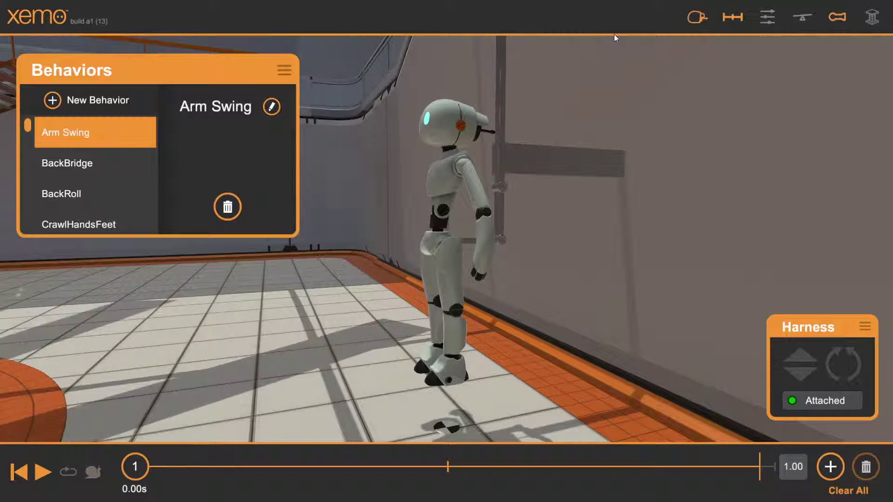
{"action": "left_click", "coordinate": [696, 18]}
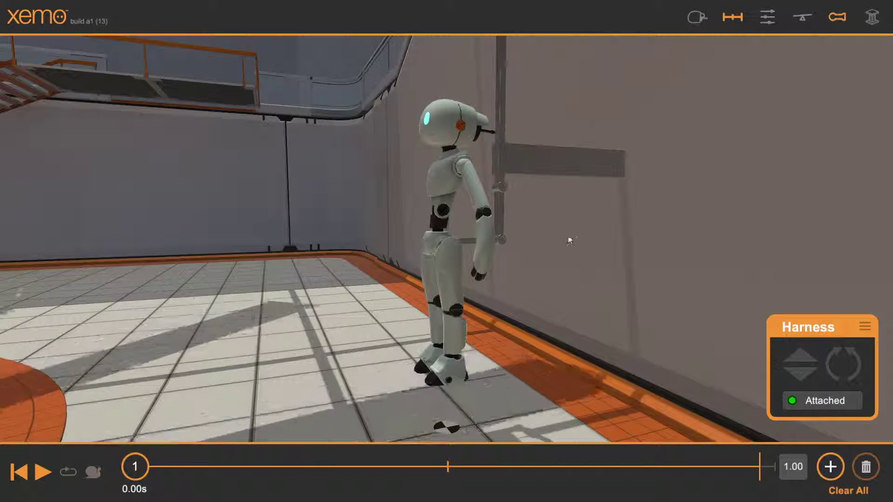
{"action": "left_click_drag", "start_coordinate": [569, 241], "coordinate": [542, 272]}
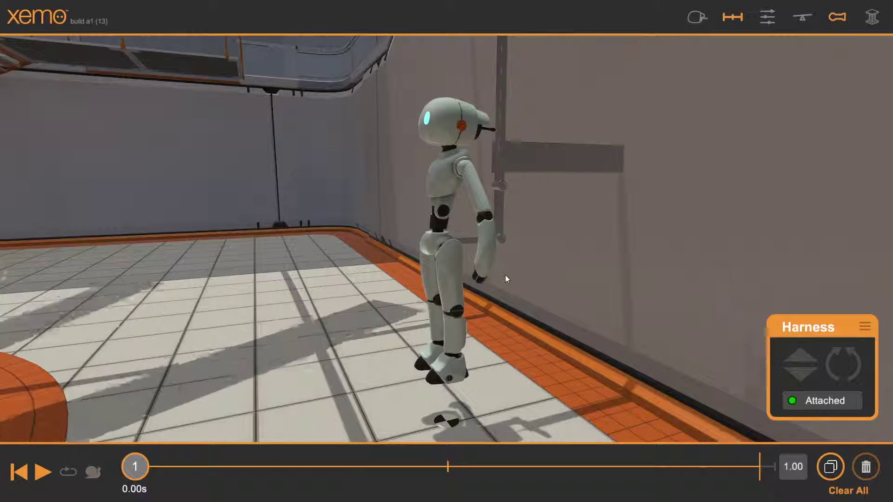
{"action": "left_click_drag", "start_coordinate": [505, 275], "coordinate": [540, 287]}
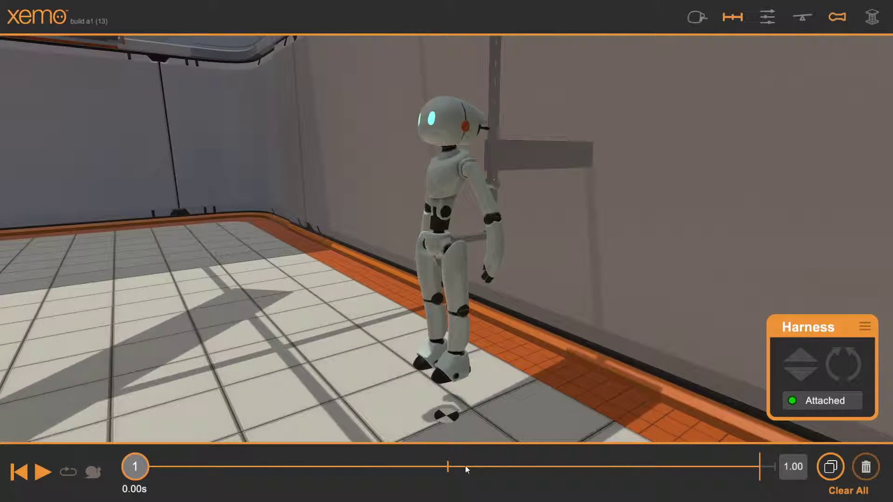
Add a second keyframe at 0.50s on the Arm Swing timeline
{"action": "left_click", "coordinate": [450, 463]}
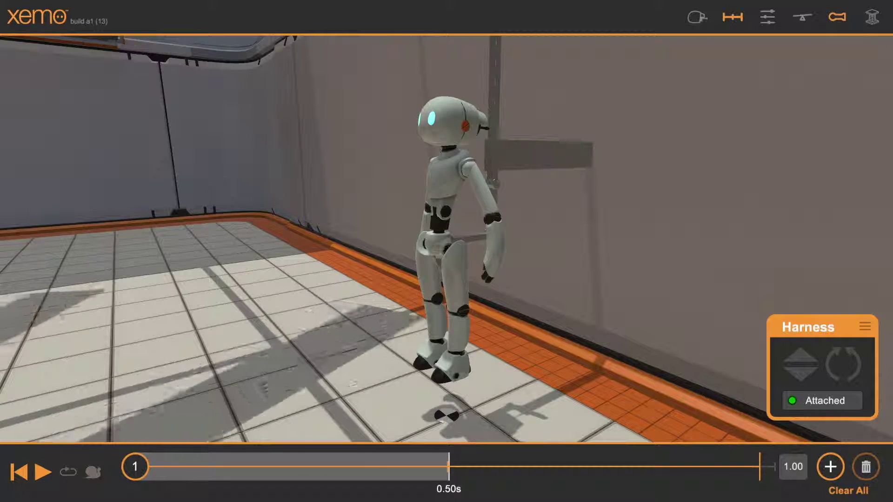
{"action": "left_click", "coordinate": [831, 467]}
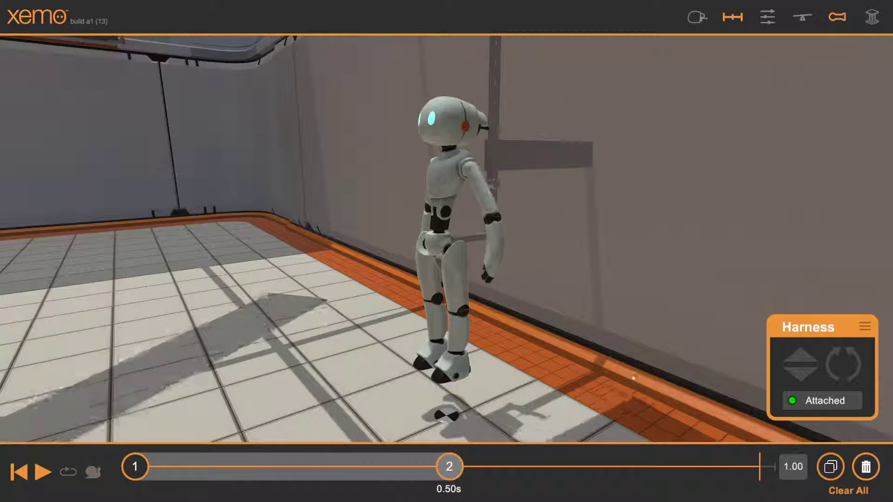
{"action": "left_click_drag", "start_coordinate": [551, 267], "coordinate": [573, 254]}
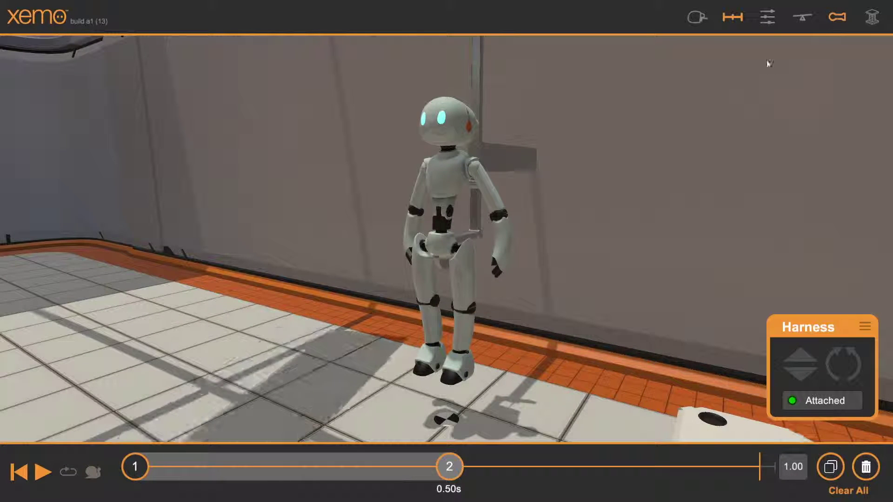
{"action": "left_click", "coordinate": [766, 18]}
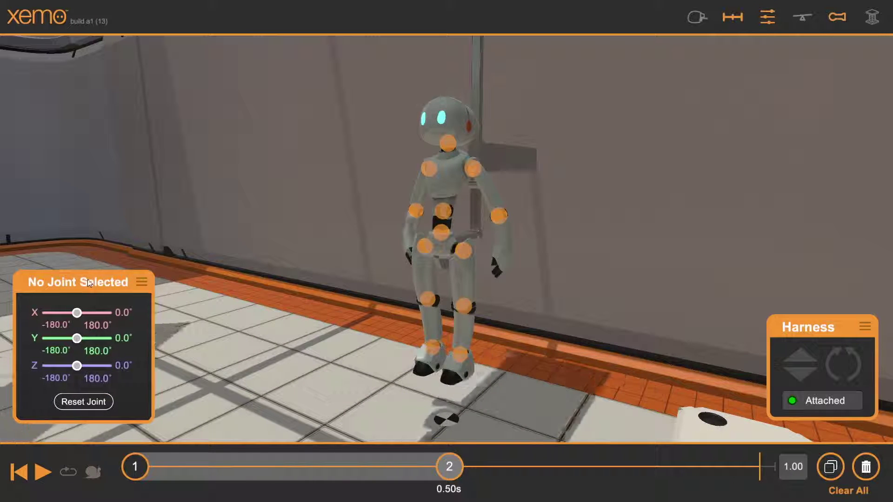
Pose keyframe 2 with the right shoulder at 93.0° and the left shoulder at -81.0°
{"action": "left_click", "coordinate": [428, 169]}
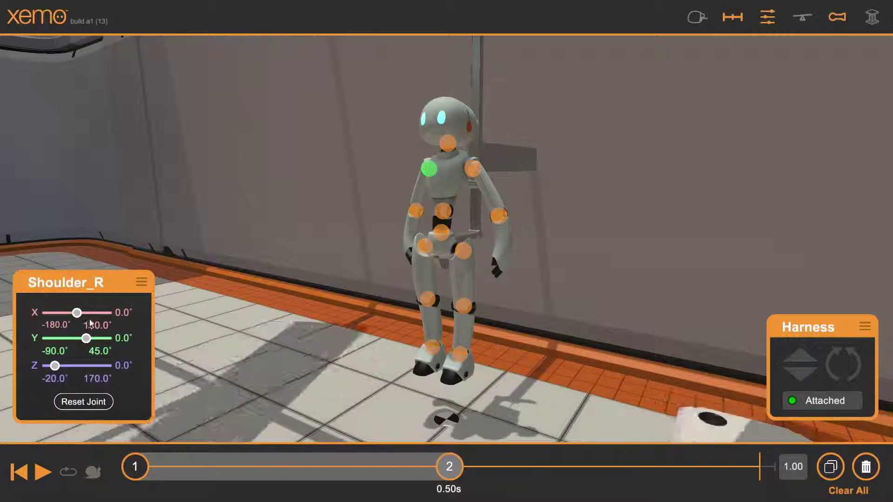
{"action": "left_click_drag", "start_coordinate": [78, 315], "coordinate": [95, 315]}
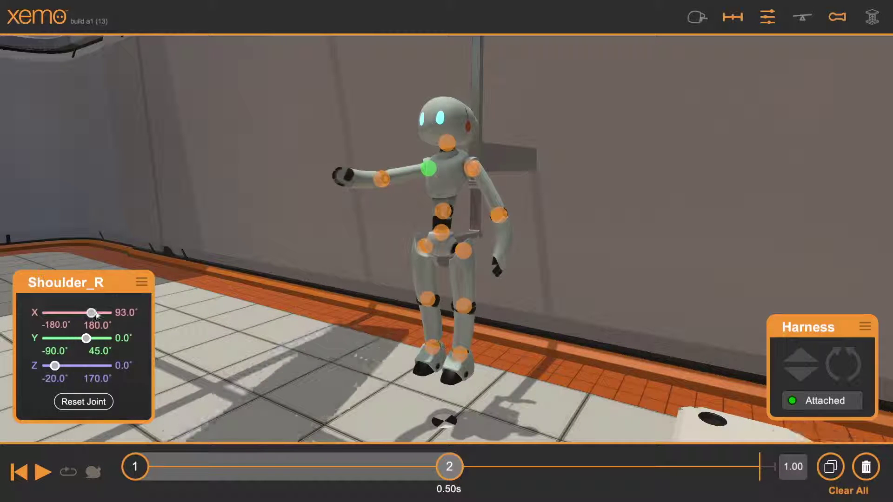
{"action": "left_click", "coordinate": [473, 170]}
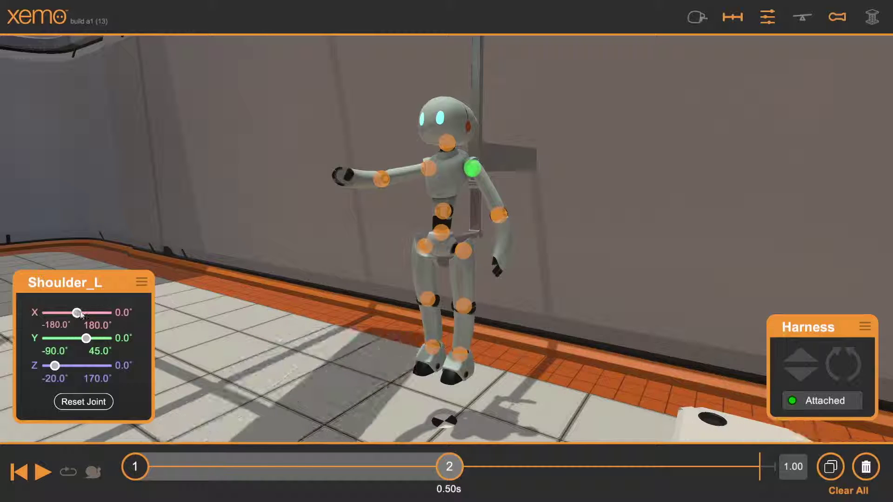
{"action": "left_click_drag", "start_coordinate": [80, 315], "coordinate": [65, 315]}
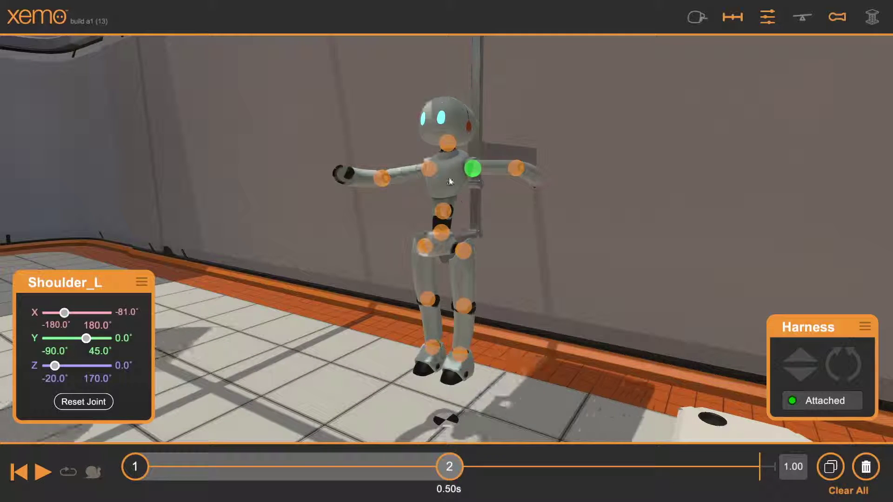
{"action": "left_click", "coordinate": [652, 466]}
Add keyframe 3 at 0.83s with arms crossed: right shoulder -69.0°, left shoulder 87.0°
{"action": "left_click", "coordinate": [831, 468]}
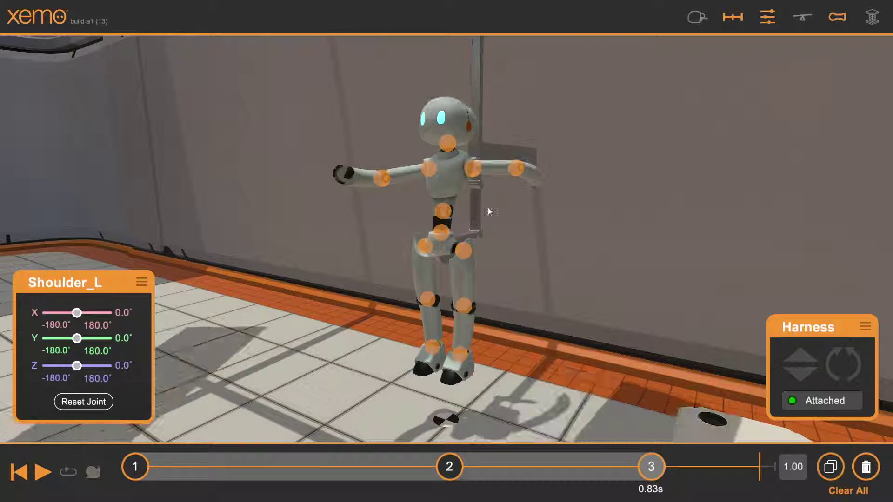
{"action": "left_click", "coordinate": [432, 167]}
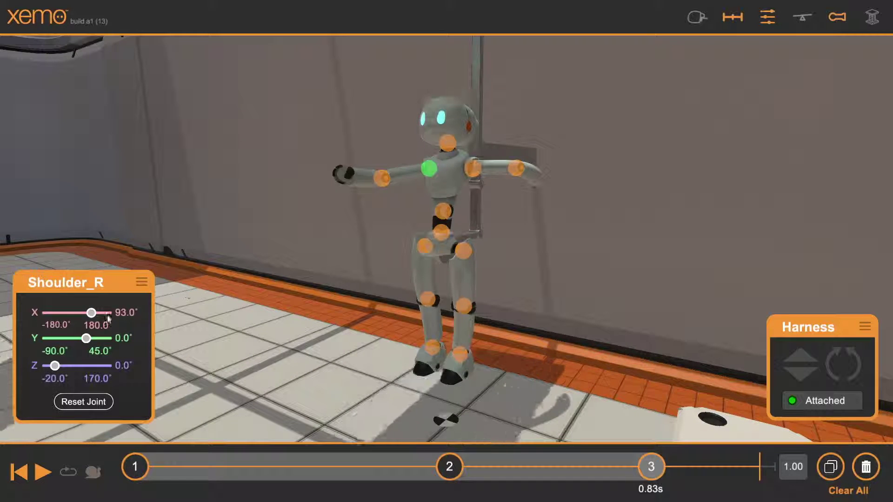
{"action": "left_click_drag", "start_coordinate": [90, 313], "coordinate": [68, 316]}
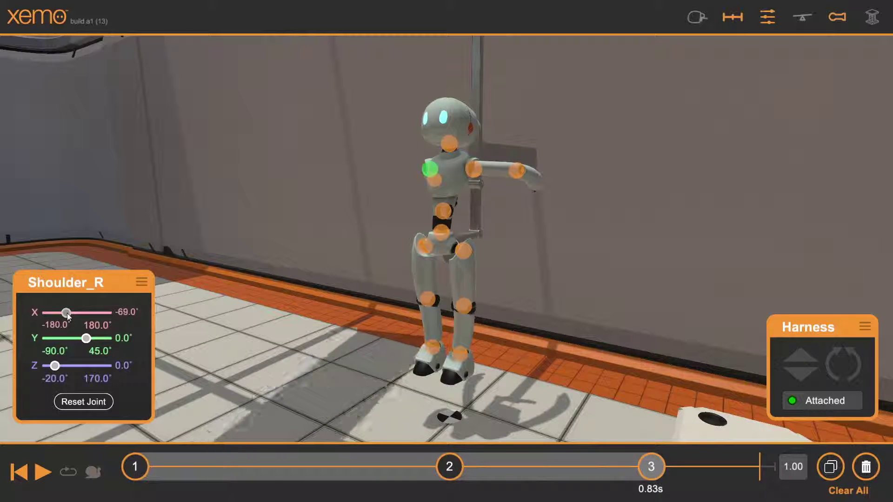
{"action": "left_click", "coordinate": [473, 172]}
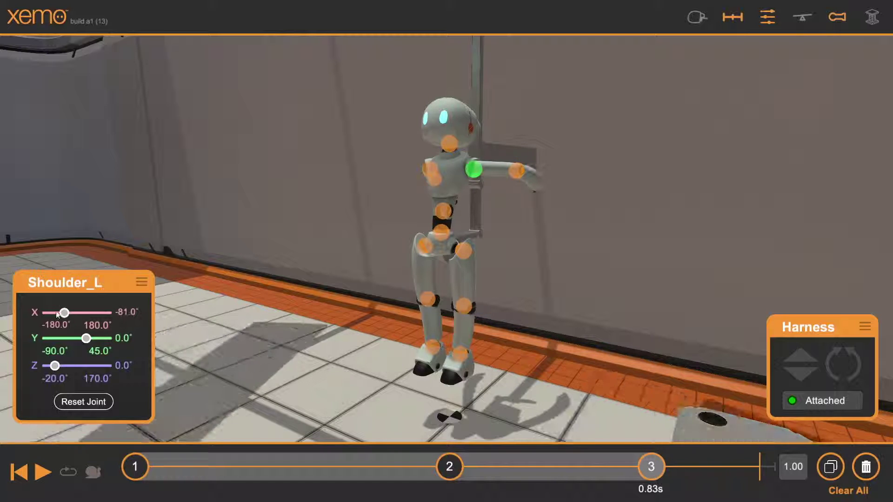
{"action": "left_click_drag", "start_coordinate": [66, 313], "coordinate": [91, 314]}
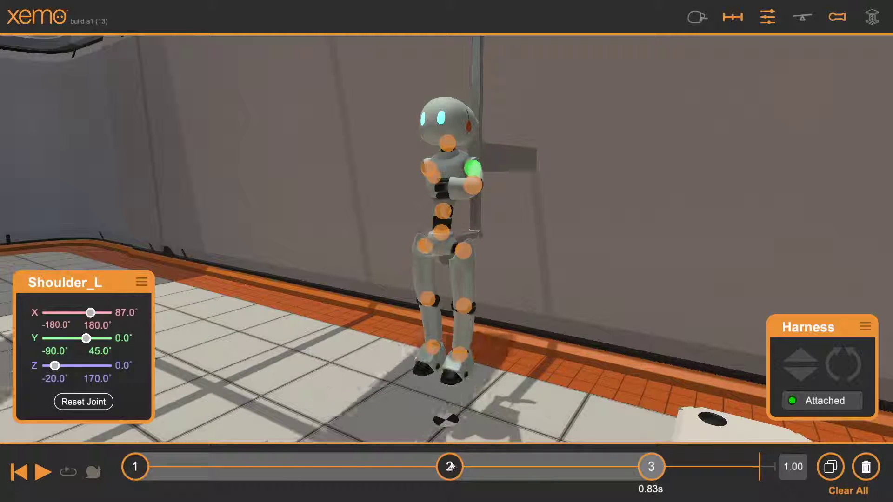
Move keyframes 2 and 3 earlier to about 0.34s and 0.73s, then return to keyframe 1
{"action": "left_click_drag", "start_coordinate": [450, 467], "coordinate": [350, 467]}
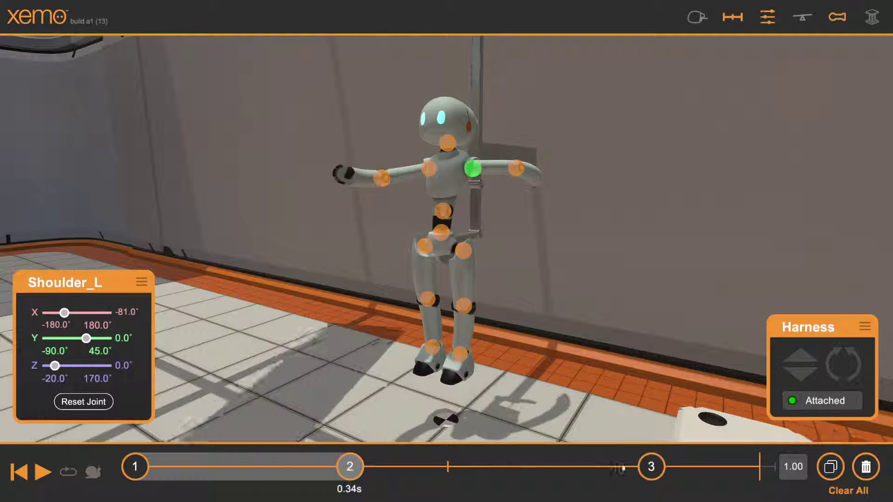
{"action": "left_click_drag", "start_coordinate": [652, 467], "coordinate": [594, 467]}
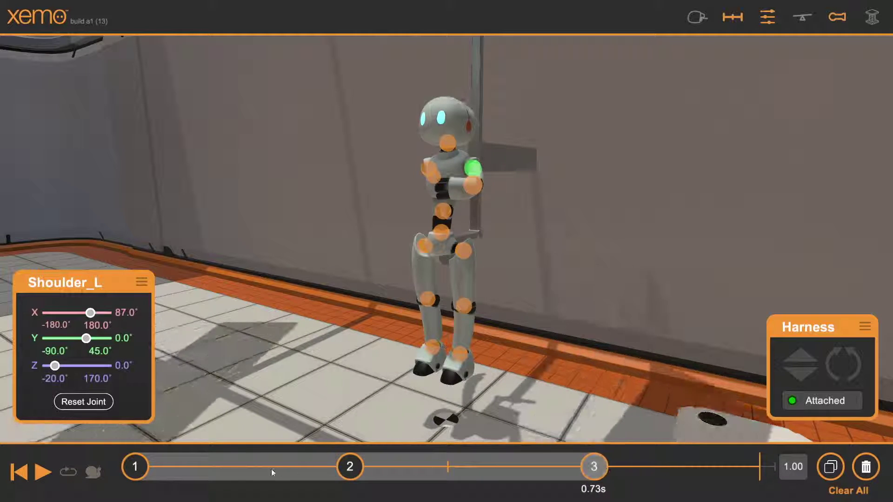
{"action": "left_click", "coordinate": [134, 467]}
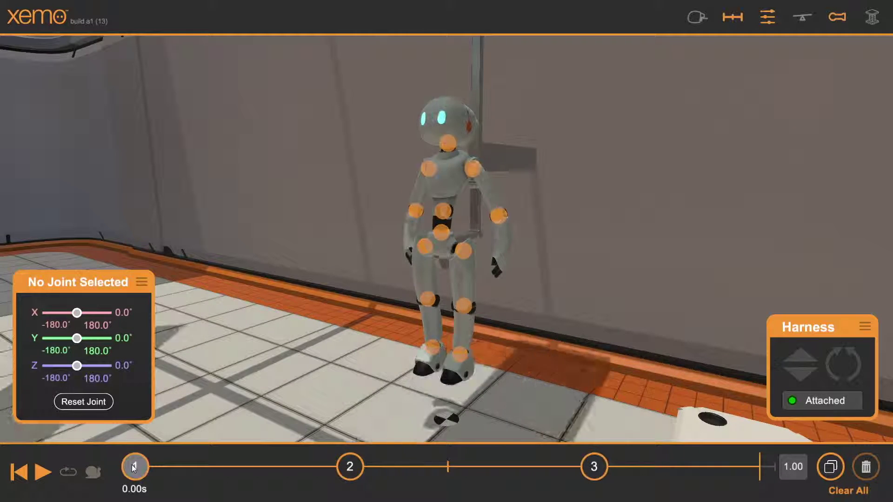
Turn on looping and play the arm swing, orbiting to watch it from both sides
{"action": "left_click", "coordinate": [44, 473]}
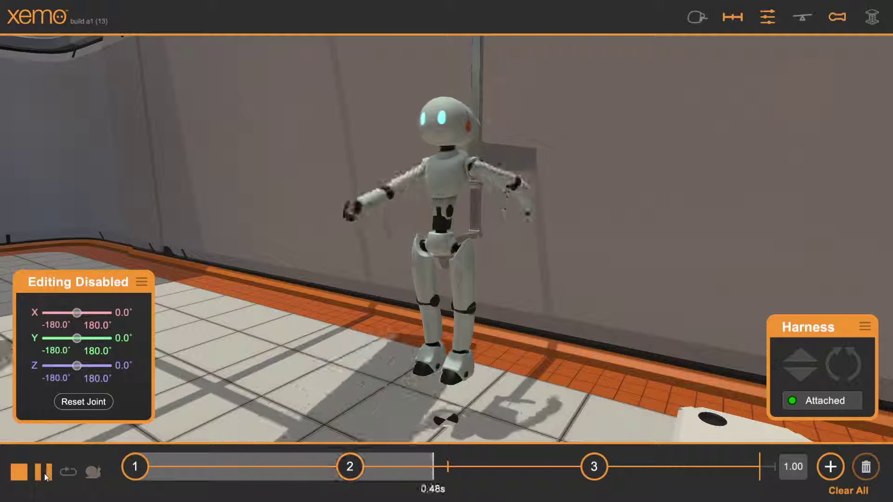
{"action": "left_click", "coordinate": [44, 473]}
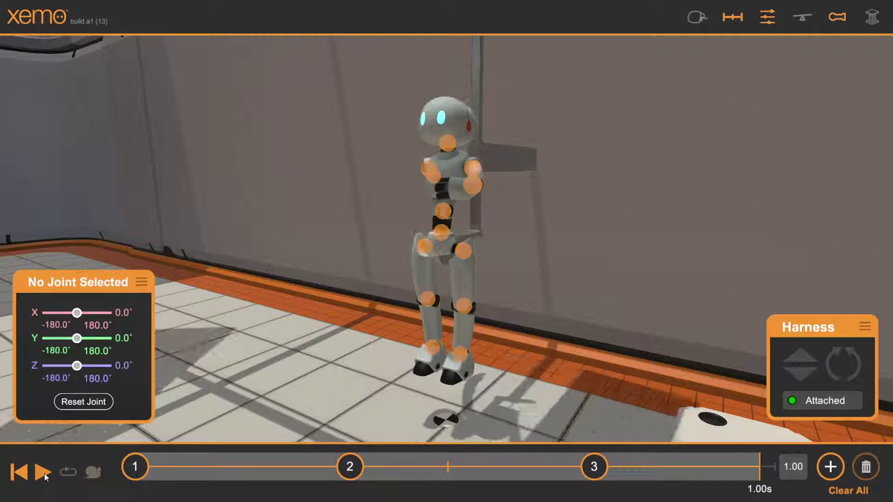
{"action": "left_click", "coordinate": [69, 472]}
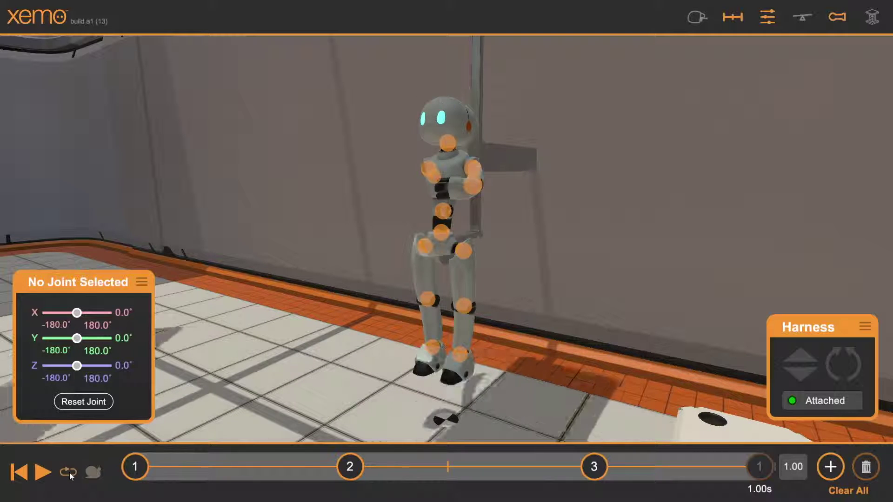
{"action": "left_click", "coordinate": [42, 472]}
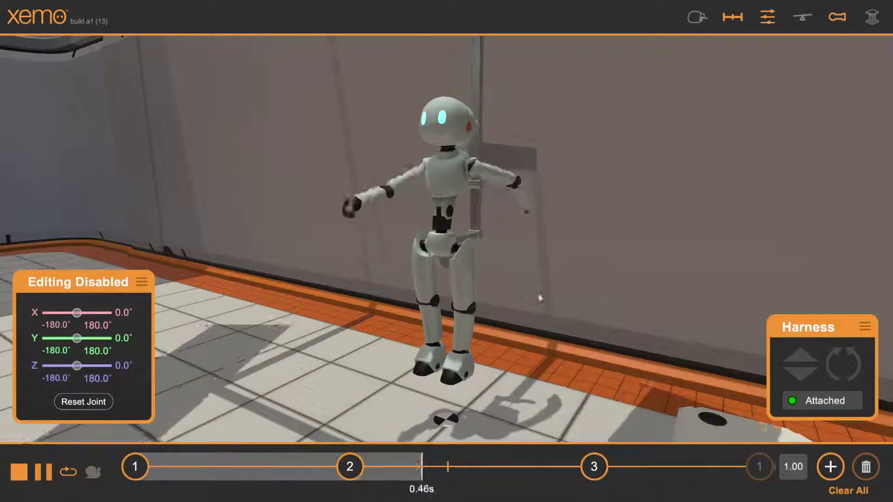
{"action": "left_click_drag", "start_coordinate": [538, 300], "coordinate": [545, 197]}
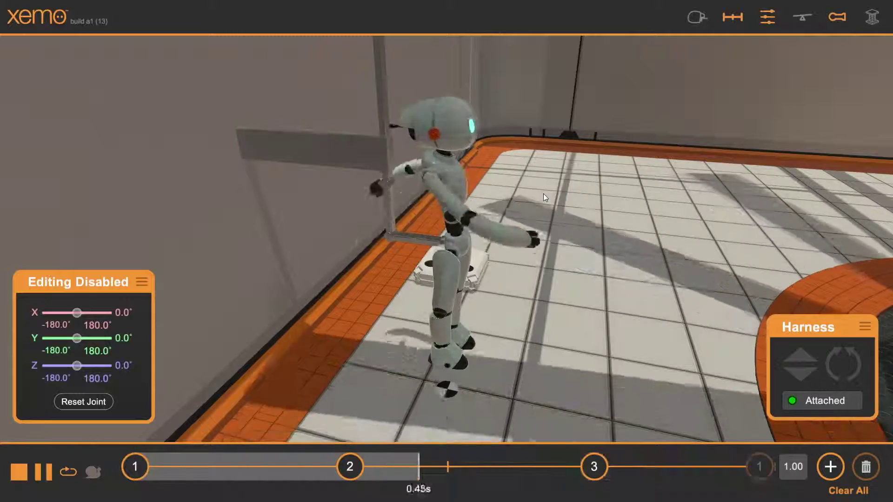
{"action": "left_click_drag", "start_coordinate": [543, 193], "coordinate": [439, 220]}
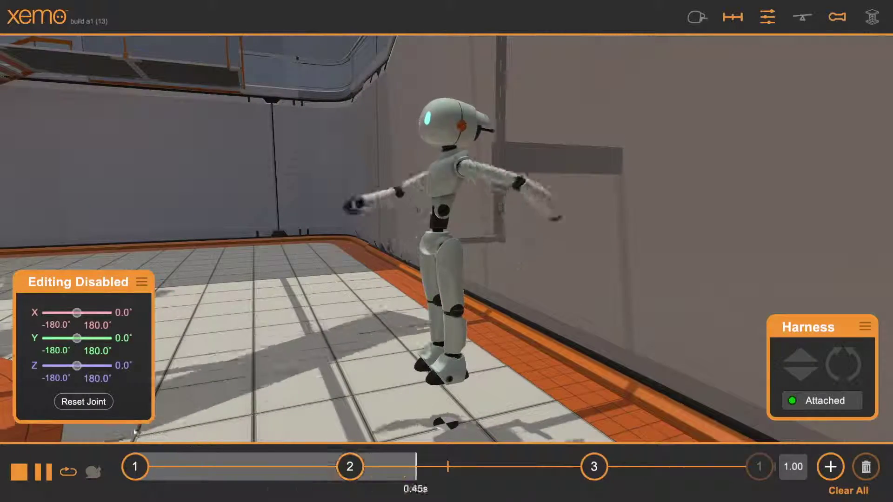
Stop playback, change the pattern period from 1.00 to 3.00 seconds, and replay the loop
{"action": "left_click", "coordinate": [49, 470]}
{"action": "left_click", "coordinate": [130, 469]}
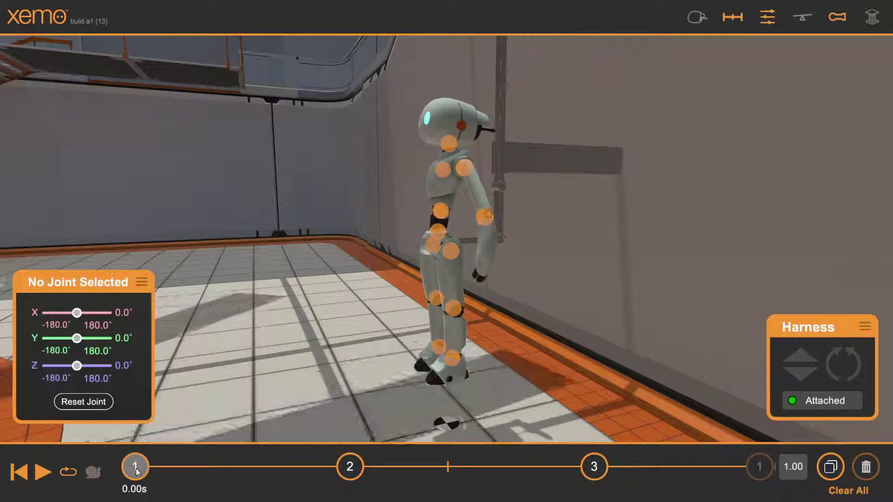
{"action": "left_click", "coordinate": [793, 466]}
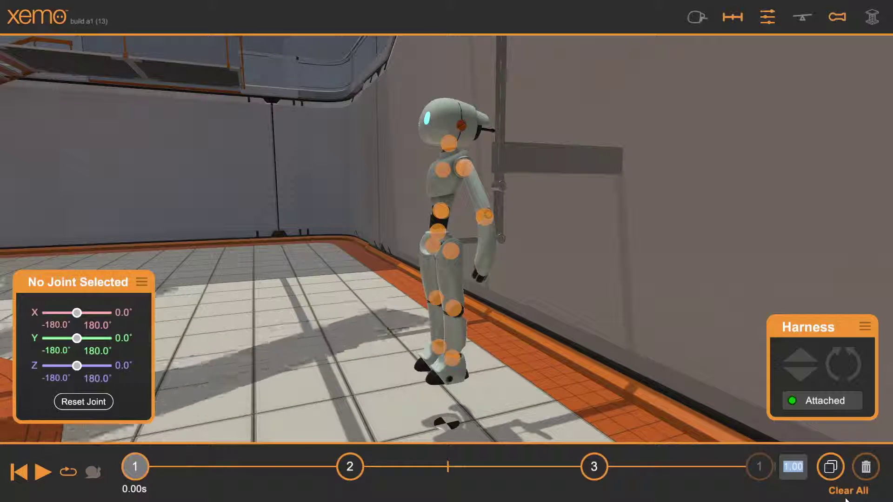
{"action": "type", "text": "3"}
{"action": "key", "text": "Return"}
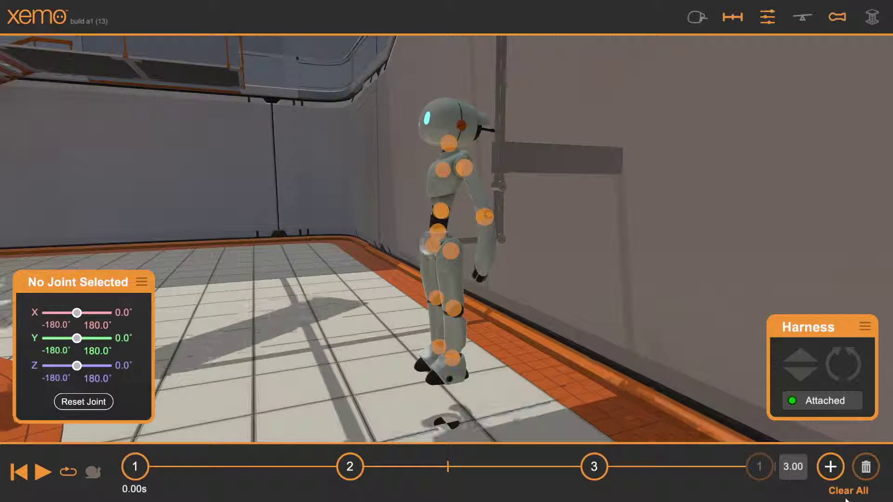
{"action": "left_click", "coordinate": [43, 472]}
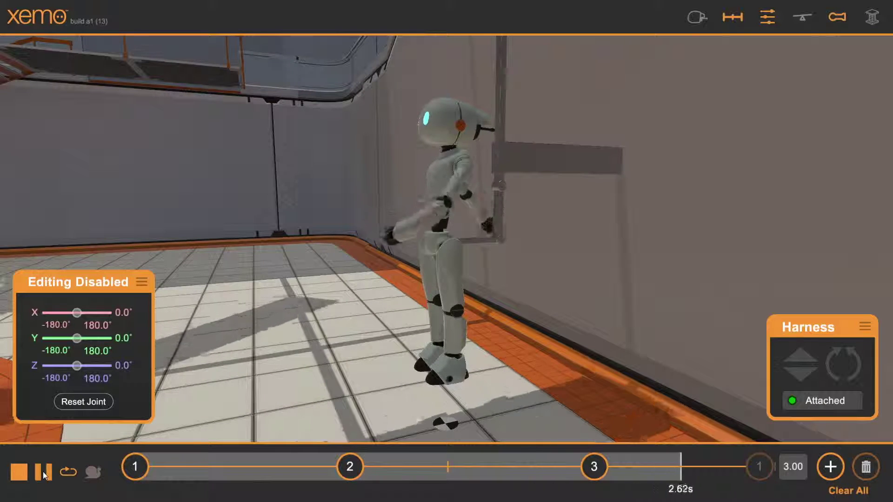
Bend keyframe 2's left elbow to 92° and replay the loop
{"action": "left_click", "coordinate": [43, 471]}
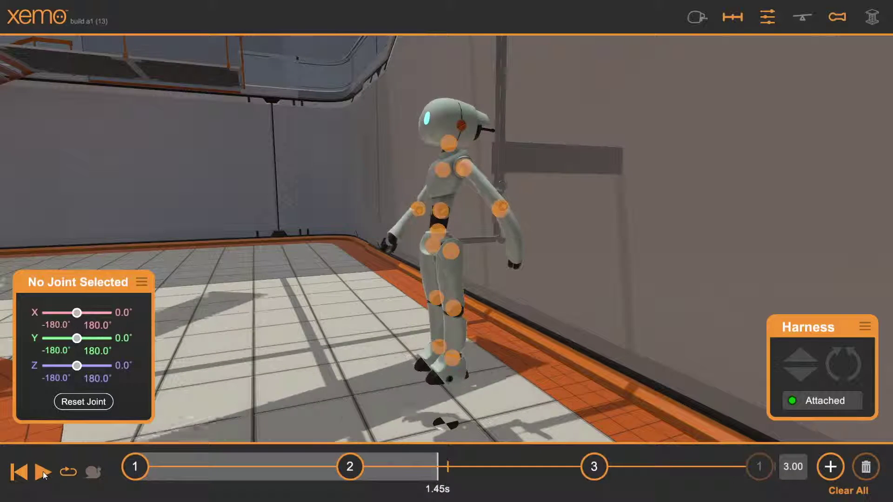
{"action": "left_click", "coordinate": [355, 469]}
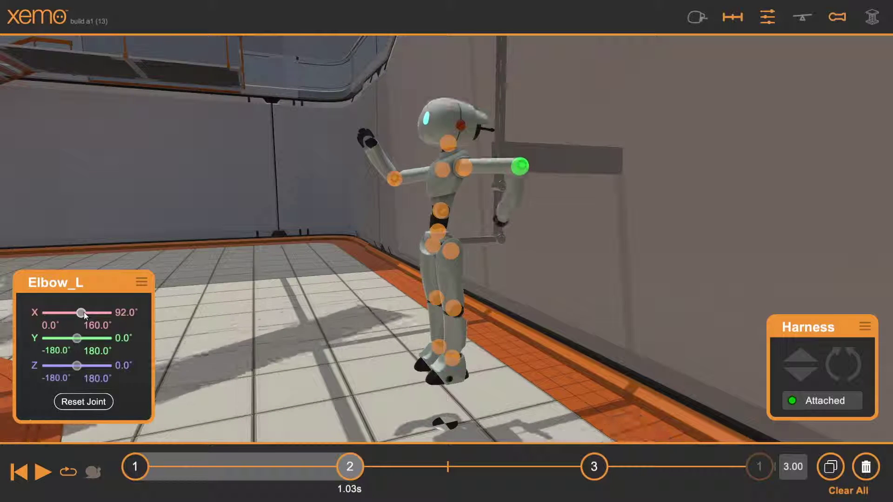
{"action": "left_click", "coordinate": [41, 473]}
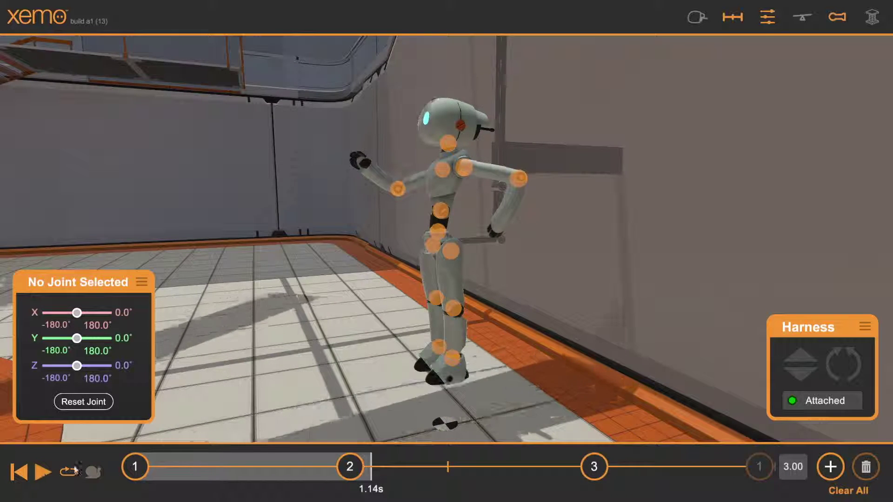
Bend both elbows to 65.3° in keyframe 3, then go back to keyframe 1
{"action": "left_click", "coordinate": [595, 467]}
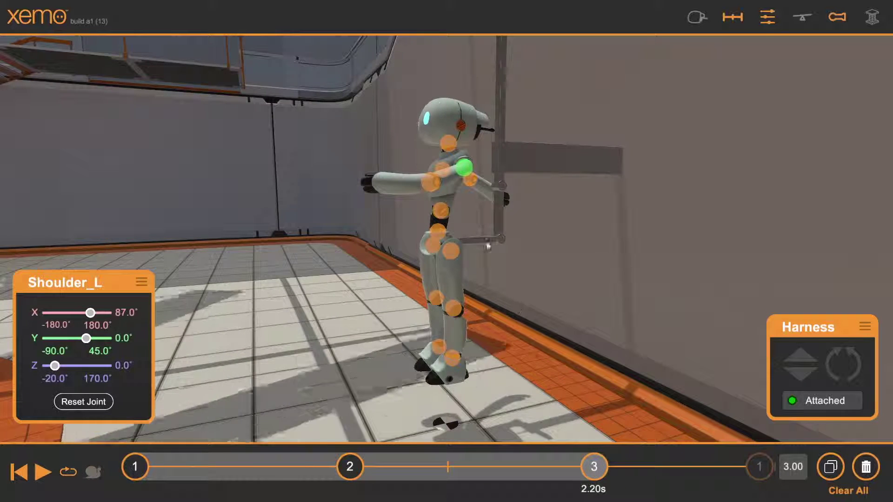
{"action": "left_click_drag", "start_coordinate": [744, 298], "coordinate": [381, 186]}
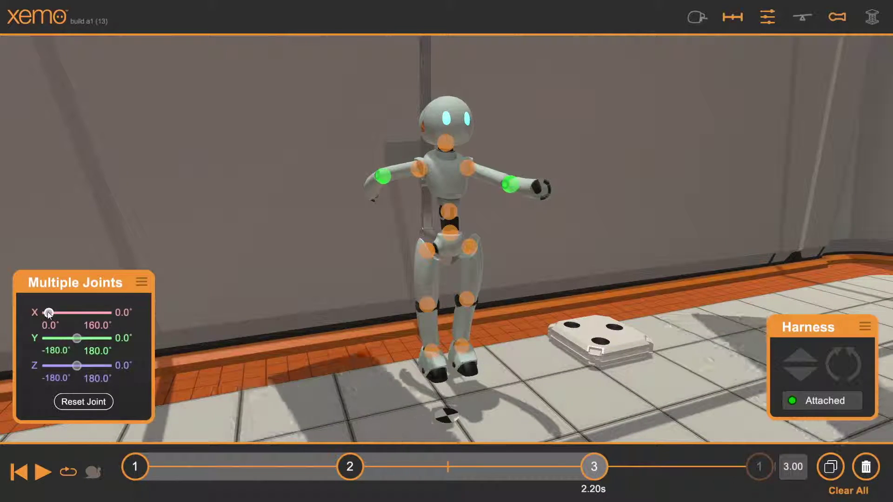
{"action": "left_click_drag", "start_coordinate": [60, 311], "coordinate": [71, 311]}
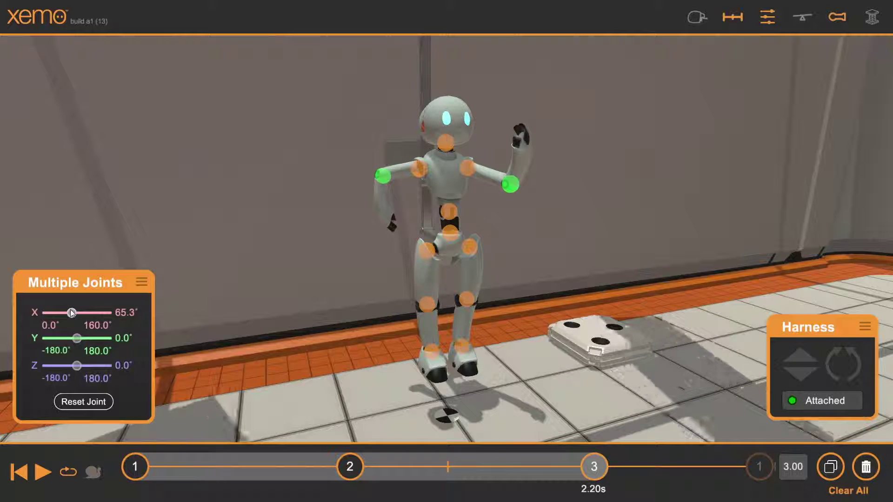
{"action": "left_click", "coordinate": [135, 467]}
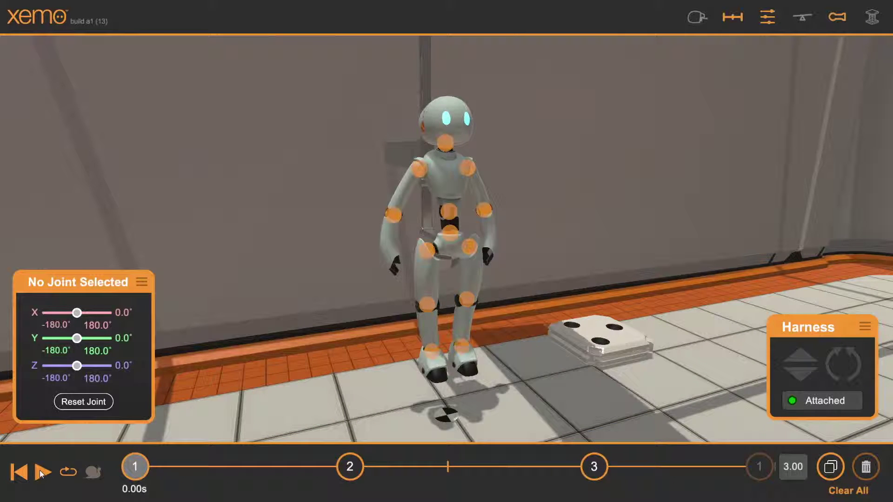
Orbit around the robot to a front view while the 3-second arm swing loops
{"action": "left_click_drag", "start_coordinate": [245, 313], "coordinate": [439, 314]}
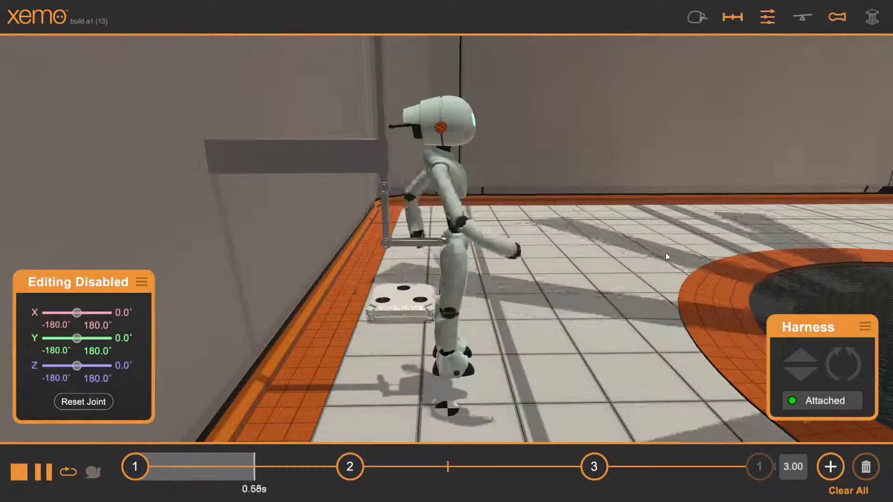
{"action": "left_click_drag", "start_coordinate": [665, 255], "coordinate": [291, 242]}
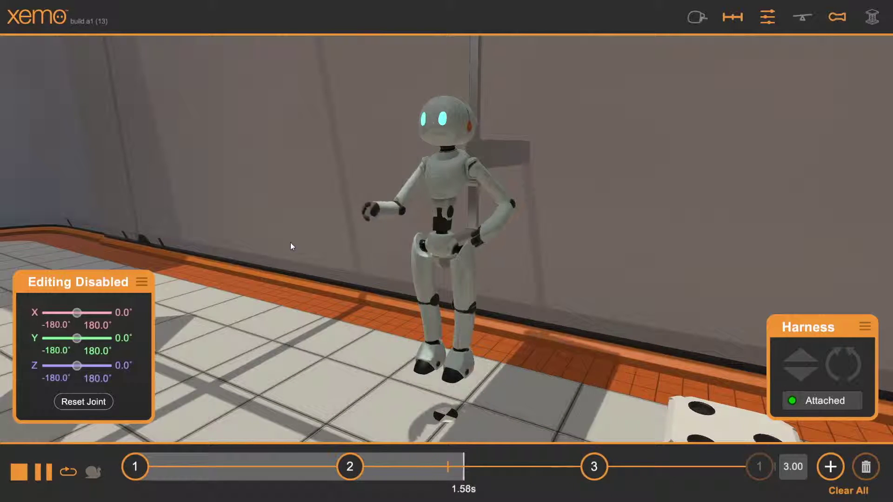